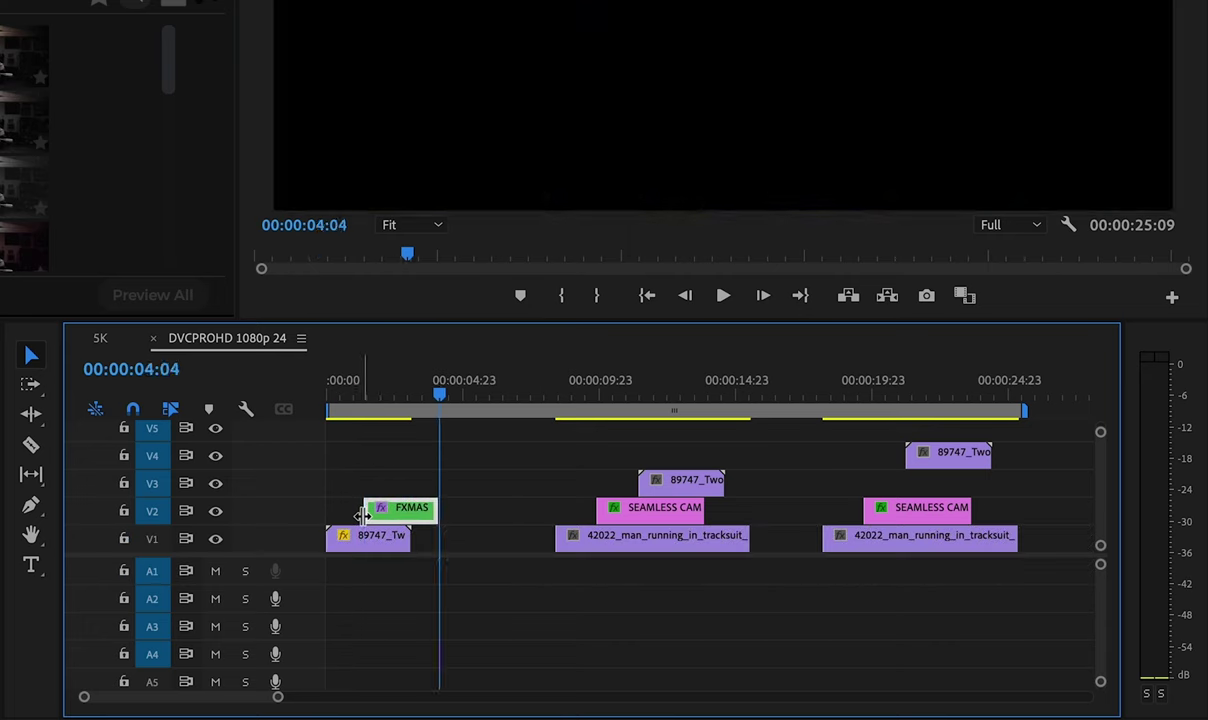
Extend the FXMASTER layer's left edge back to 00:00, then scrub the playhead to 12:20.
{"action": "left_click", "coordinate": [362, 514]}
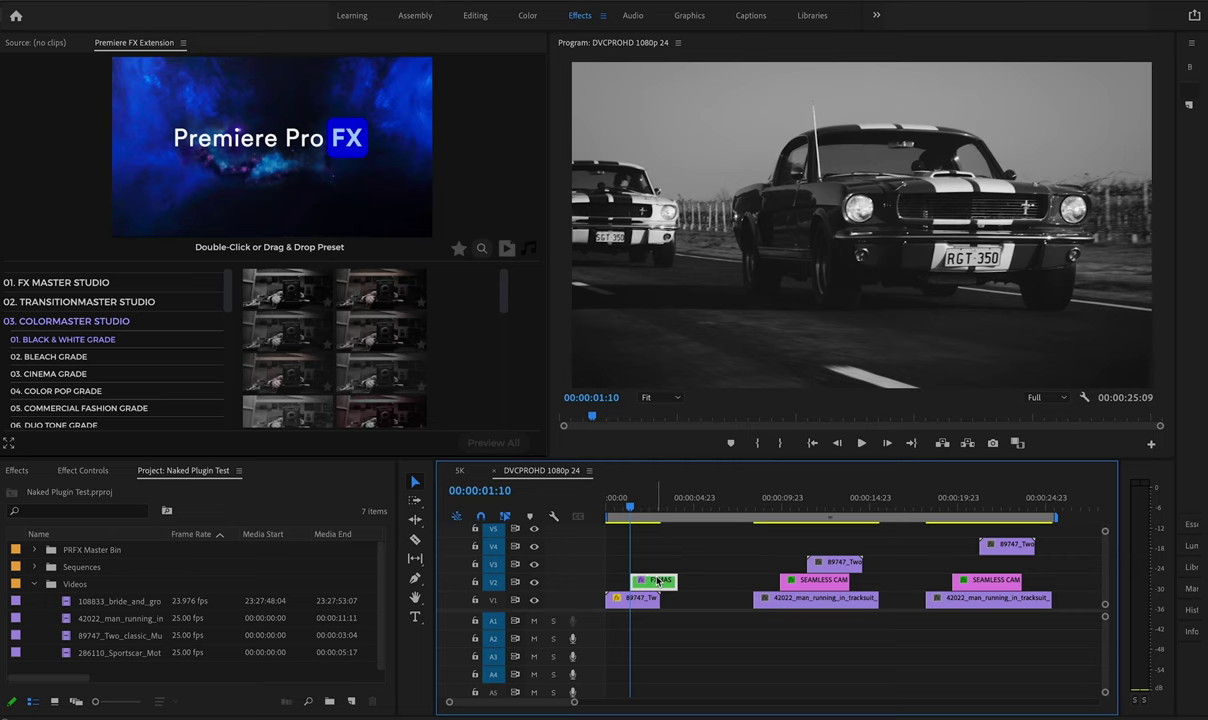
{"action": "mouse_move", "coordinate": [631, 581]}
{"action": "left_mouse_down"}
{"action": "mouse_move", "coordinate": [606, 581]}
{"action": "mouse_move", "coordinate": [659, 581]}
{"action": "left_mouse_up"}
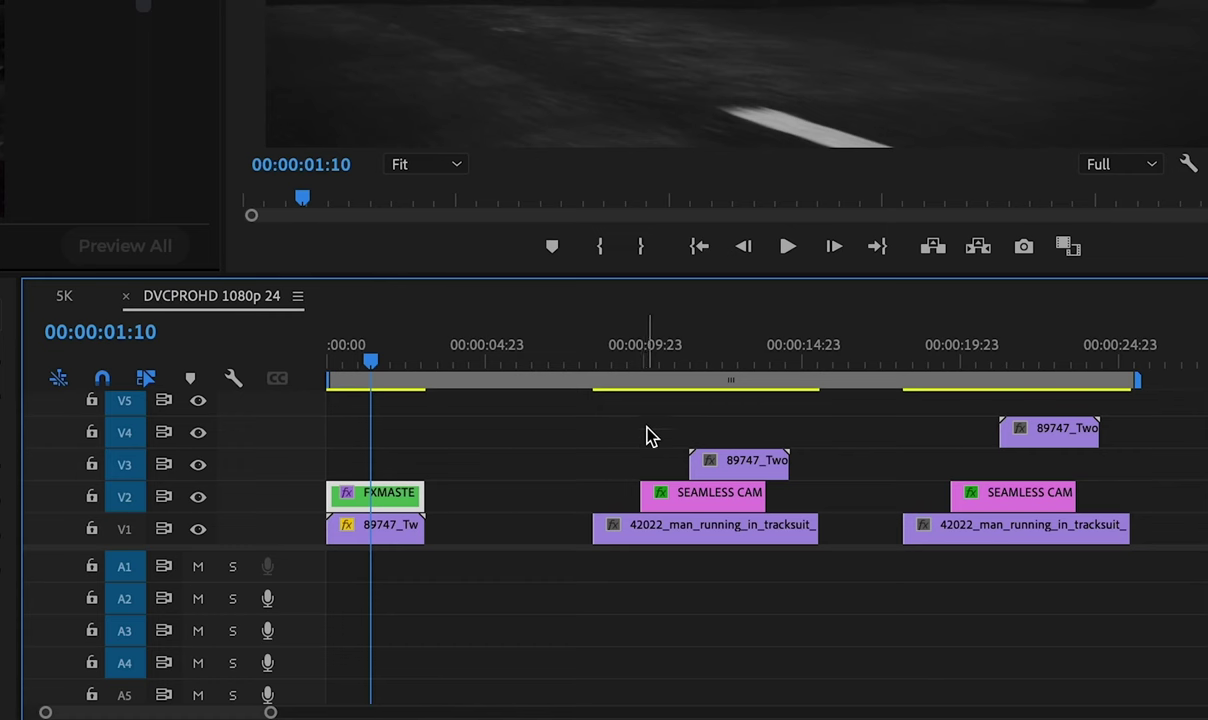
{"action": "left_click", "coordinate": [775, 506]}
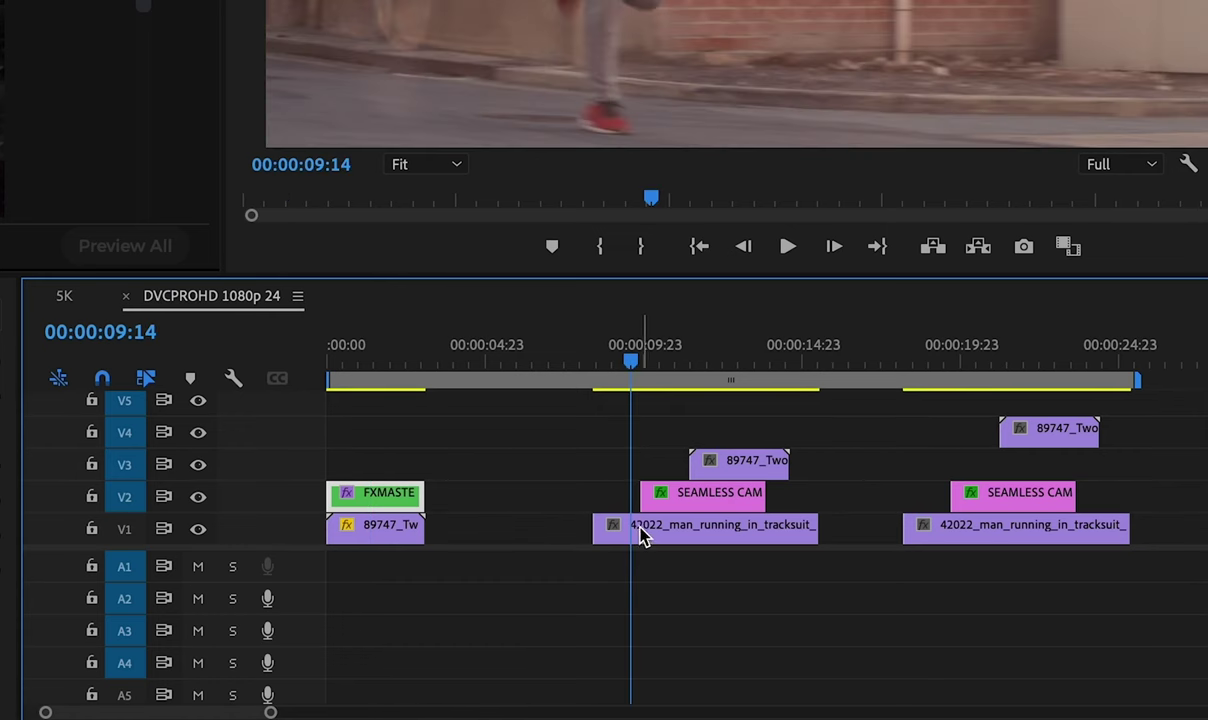
{"action": "left_click", "coordinate": [705, 366]}
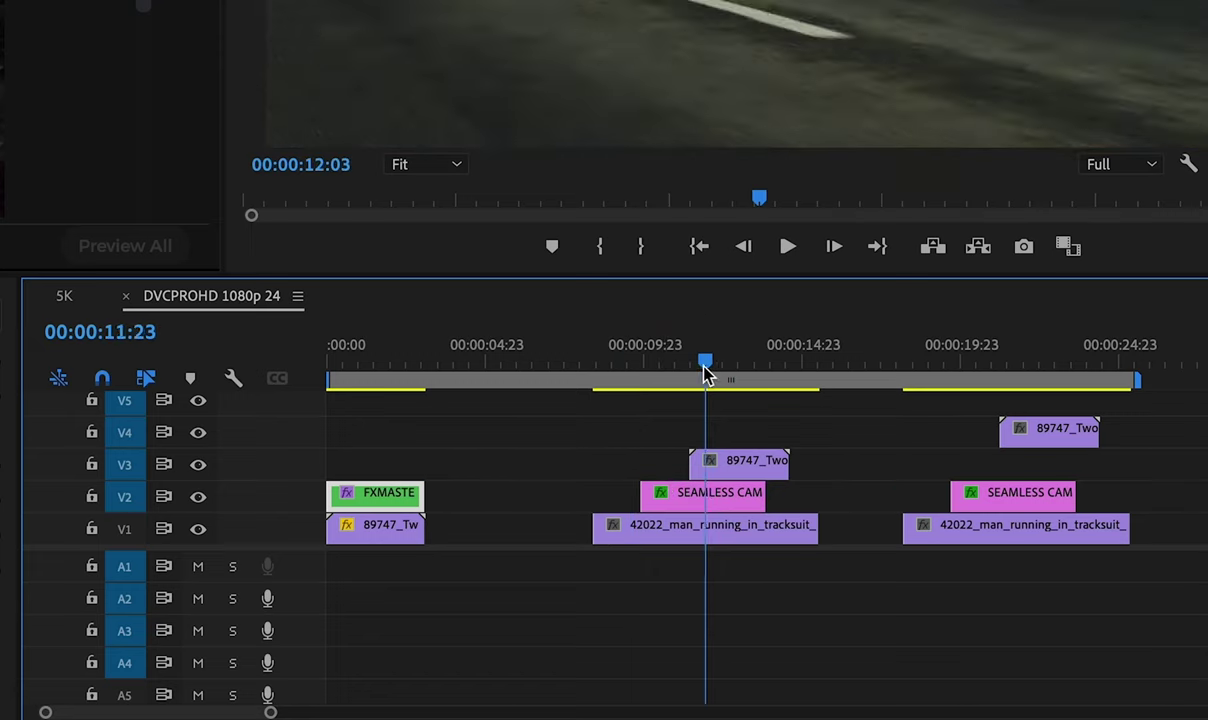
{"action": "left_click_drag", "start_coordinate": [705, 368], "coordinate": [737, 366]}
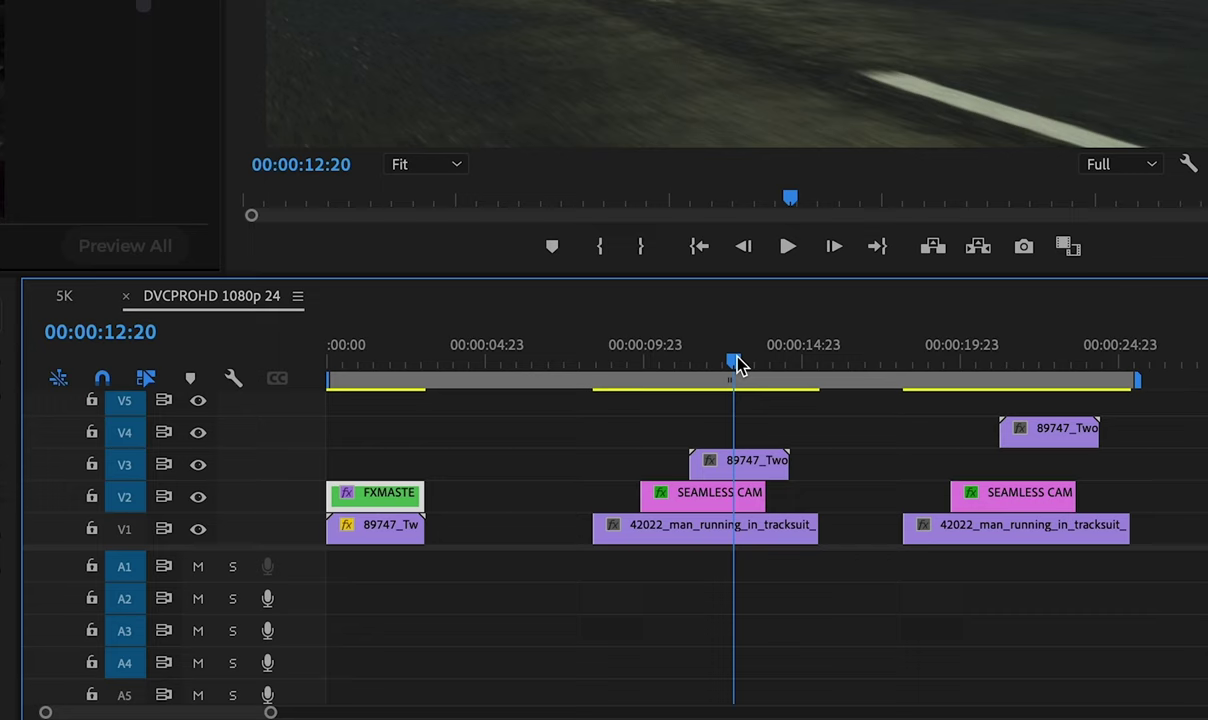
Move the playhead back to the running shot, then to the effect layer's starting edit point.
{"action": "left_click_drag", "start_coordinate": [737, 364], "coordinate": [647, 360]}
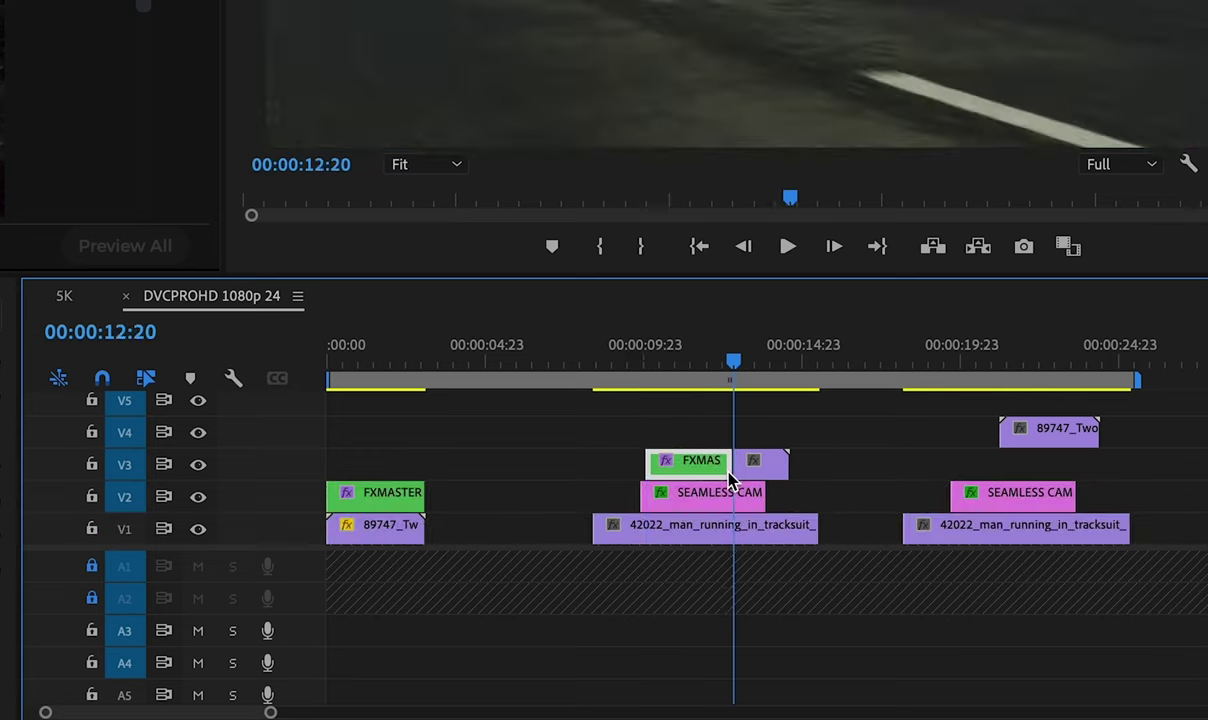
{"action": "key", "text": "Up"}
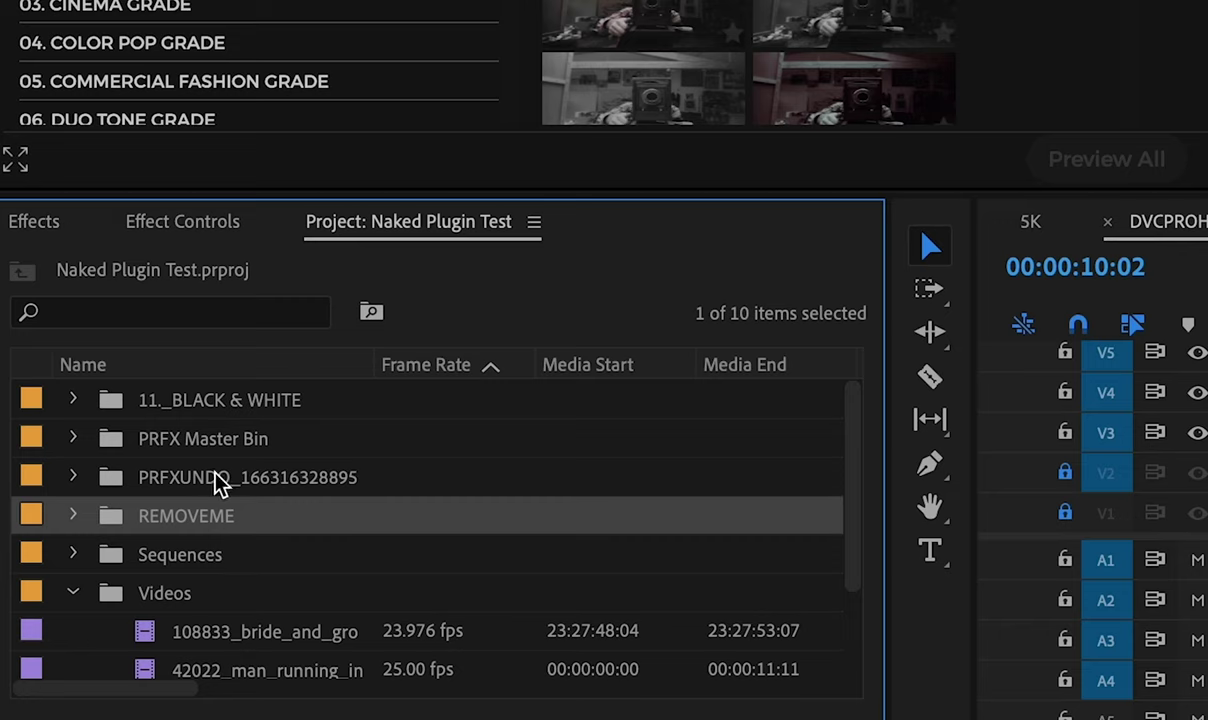
Multi-select the PRFXUNDO, REMOVEME and 11._BLACK & WHITE bins and delete them.
{"action": "left_click", "coordinate": [222, 483]}
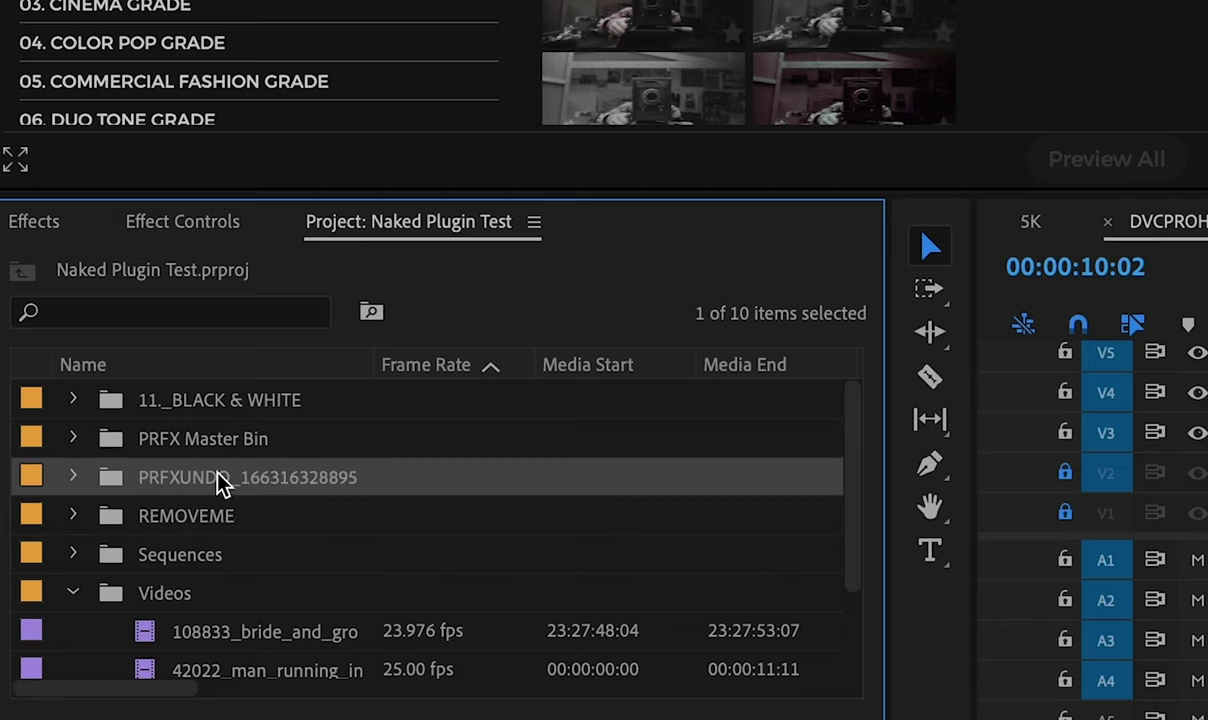
{"action": "left_click", "coordinate": [197, 513]}
{"action": "left_click", "coordinate": [197, 481]}
{"action": "left_click", "coordinate": [180, 518]}
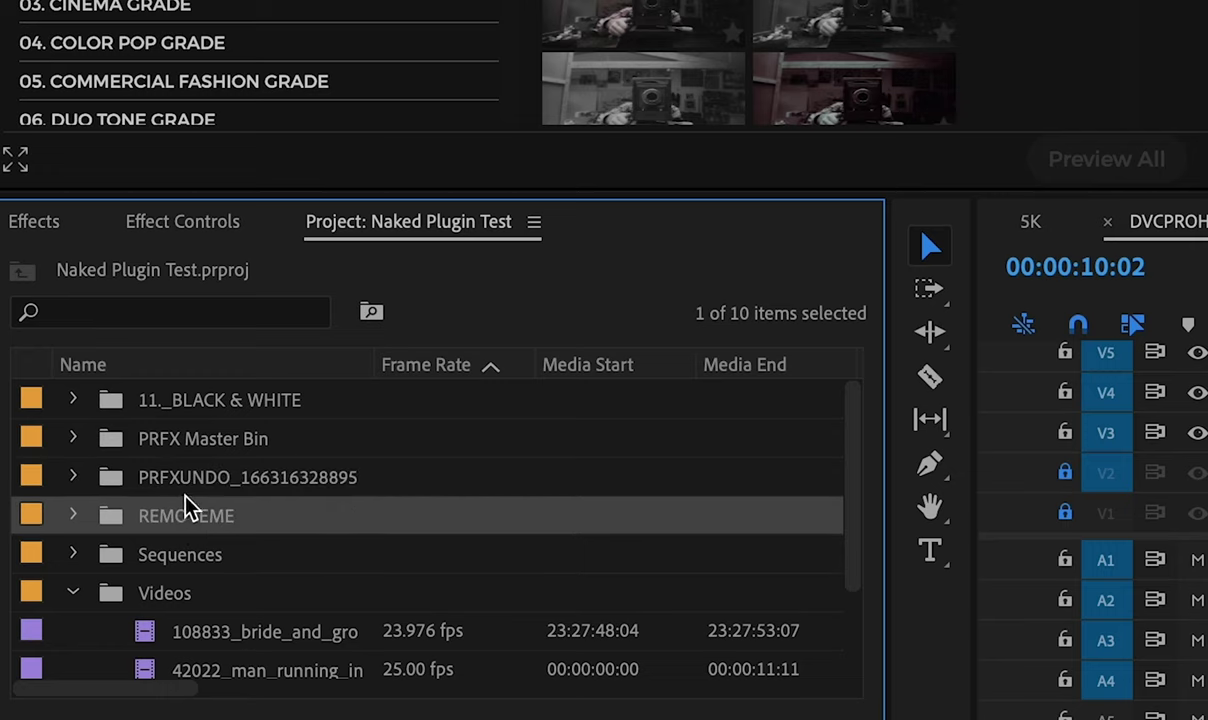
{"action": "left_click", "coordinate": [195, 488], "text": "shift"}
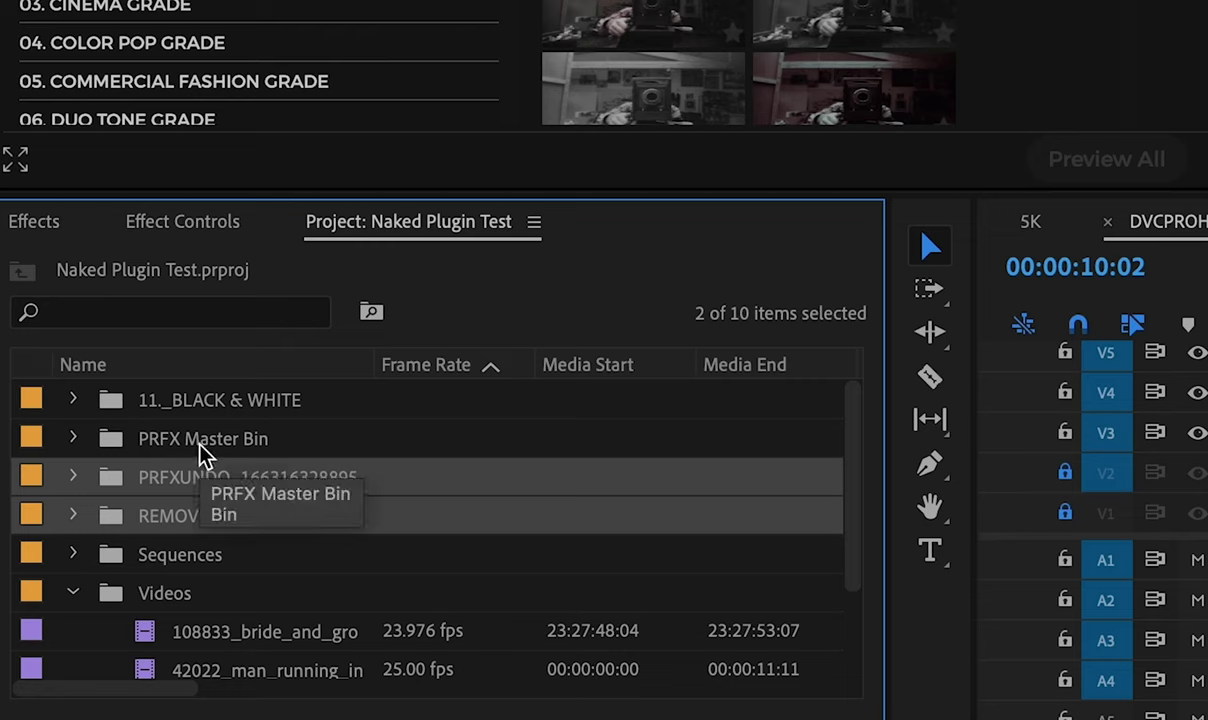
{"action": "left_click", "coordinate": [194, 396], "text": "ctrl"}
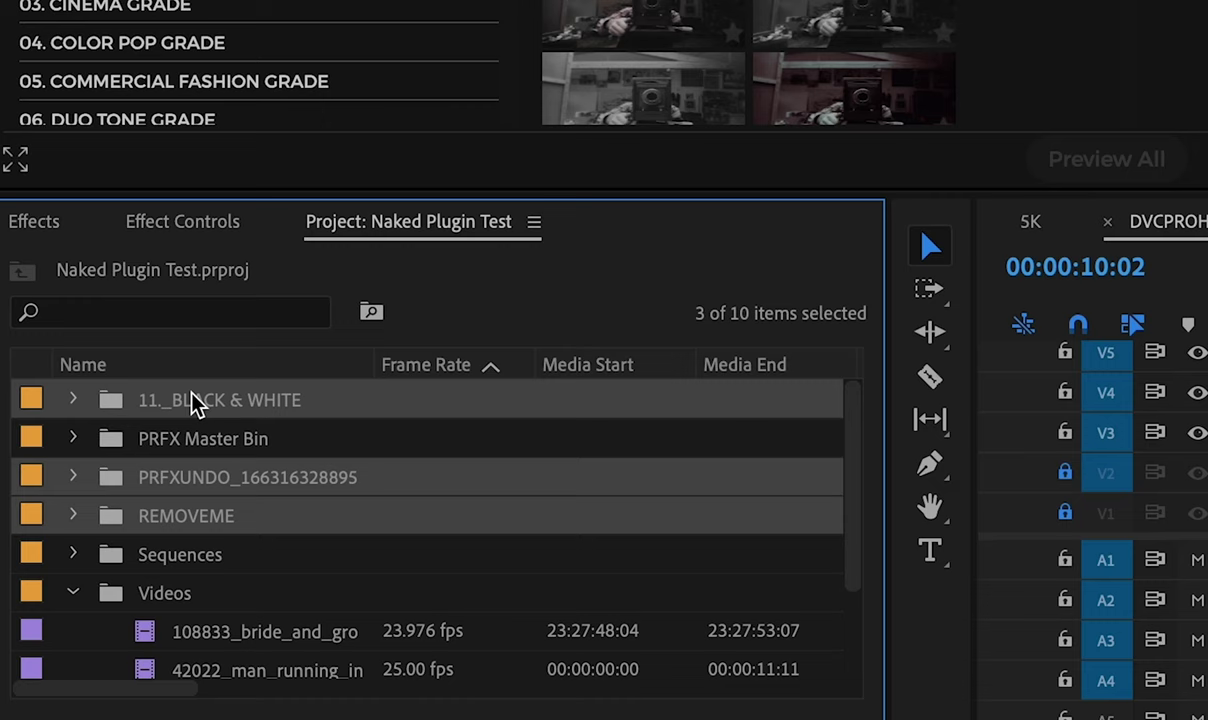
{"action": "key", "text": "Delete"}
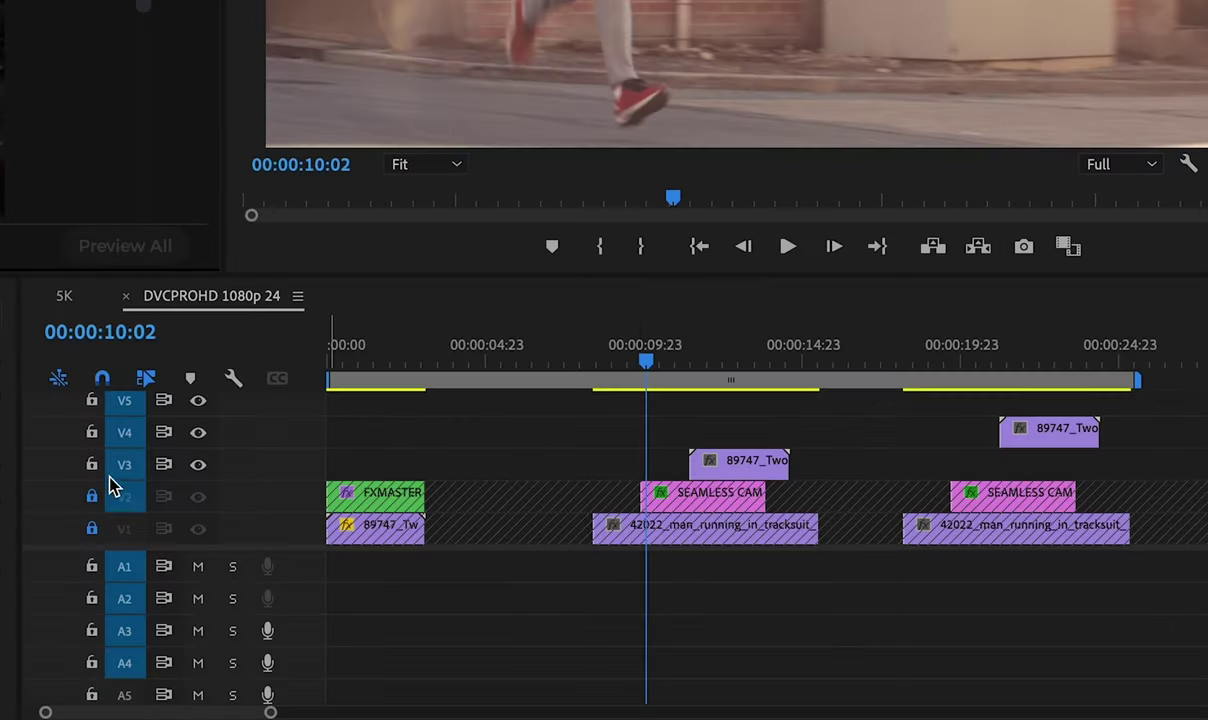
Unlock V2 and V1, and extend the V4 black-and-white layer earlier over the car clip.
{"action": "left_click", "coordinate": [92, 496]}
{"action": "left_click", "coordinate": [91, 526]}
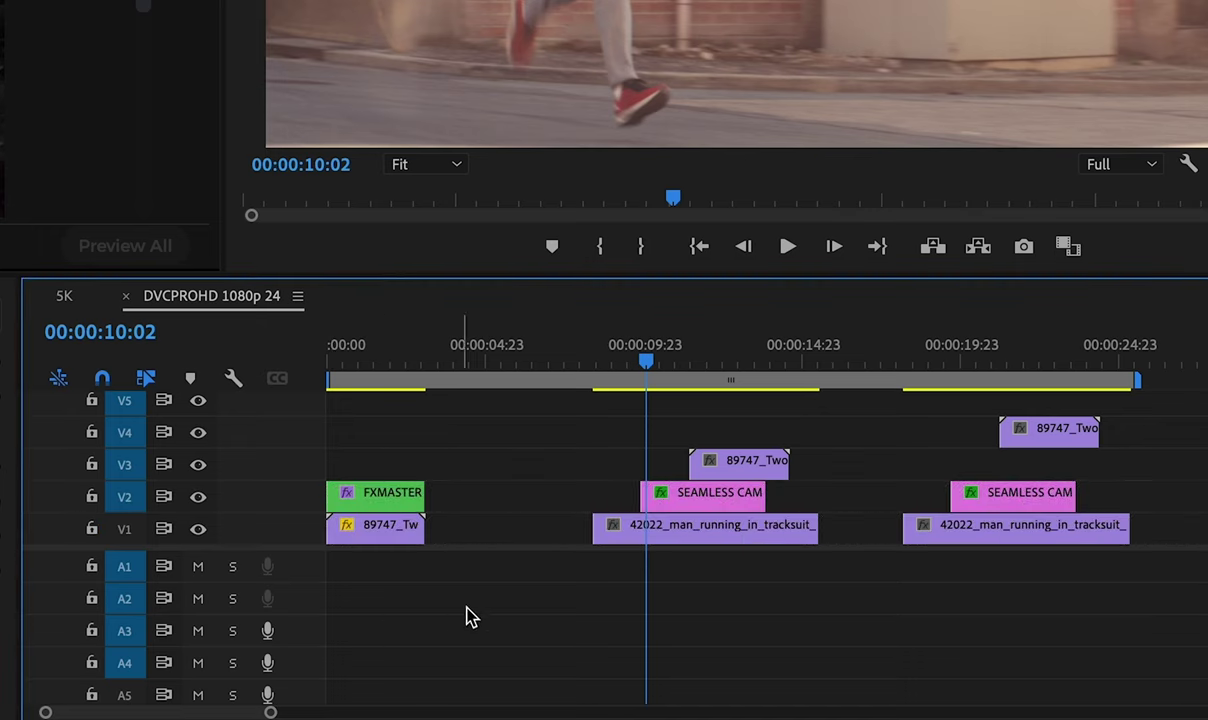
{"action": "left_click_drag", "start_coordinate": [697, 356], "coordinate": [737, 358]}
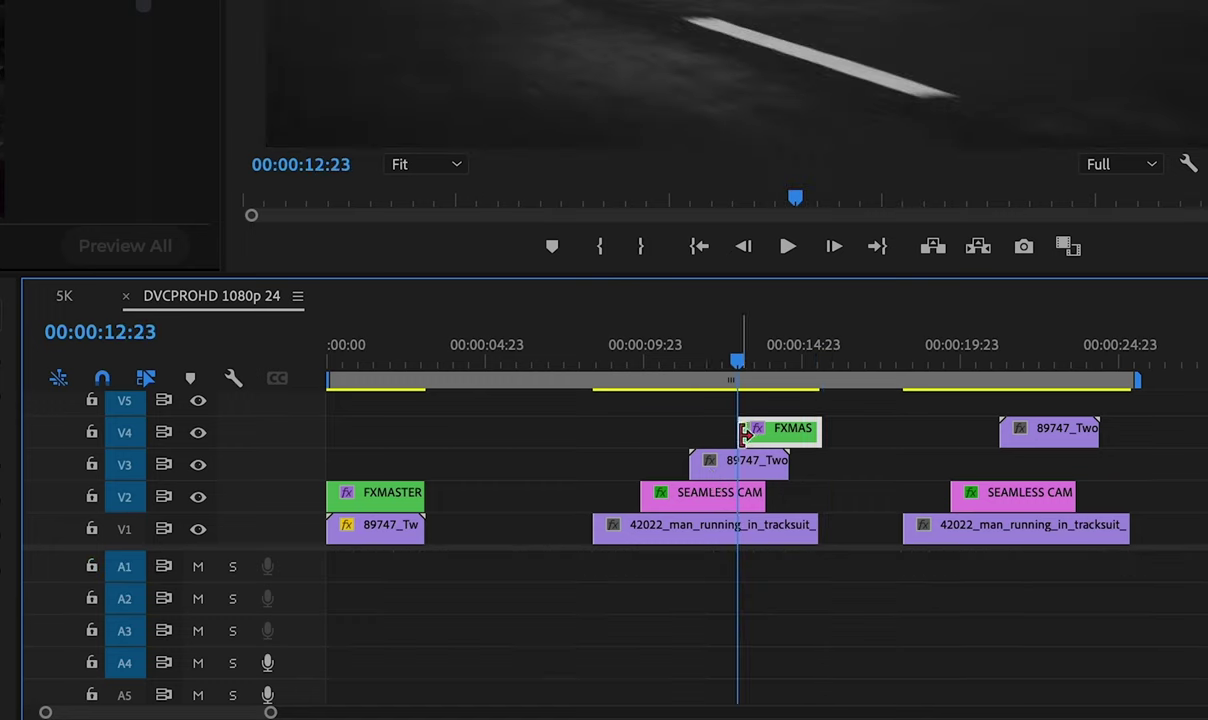
{"action": "left_click_drag", "start_coordinate": [742, 429], "coordinate": [701, 429]}
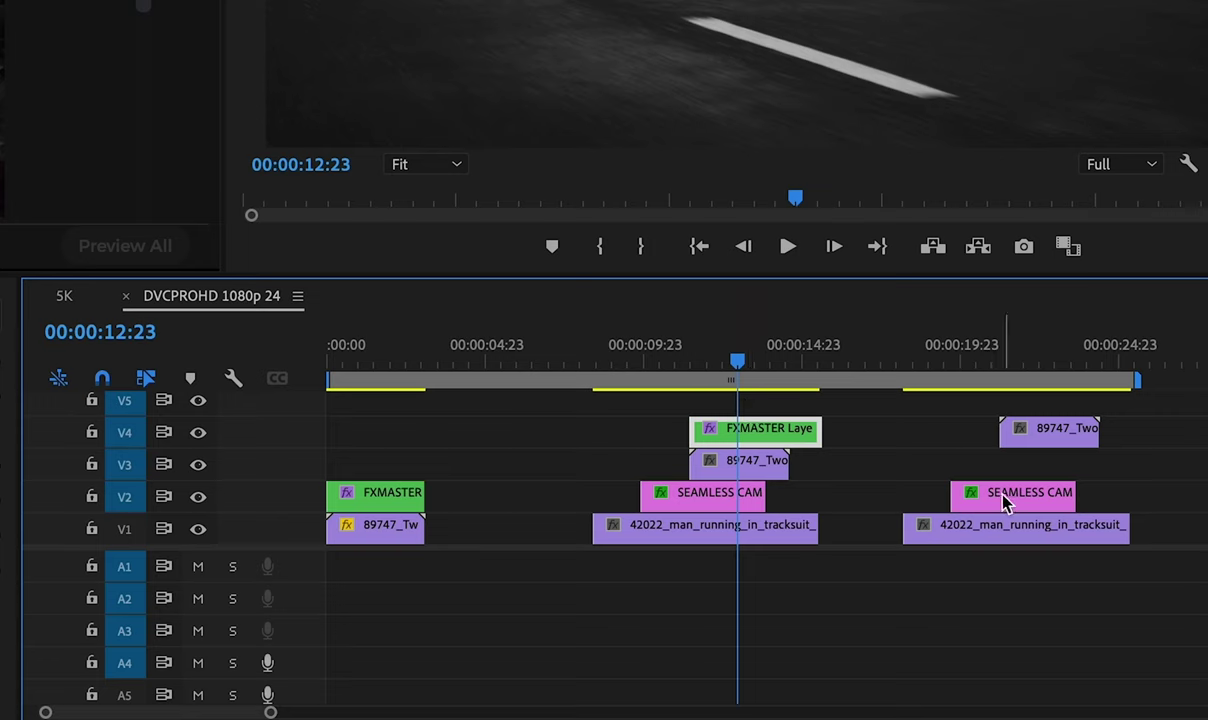
{"action": "left_click", "coordinate": [979, 423]}
{"action": "left_click", "coordinate": [963, 355]}
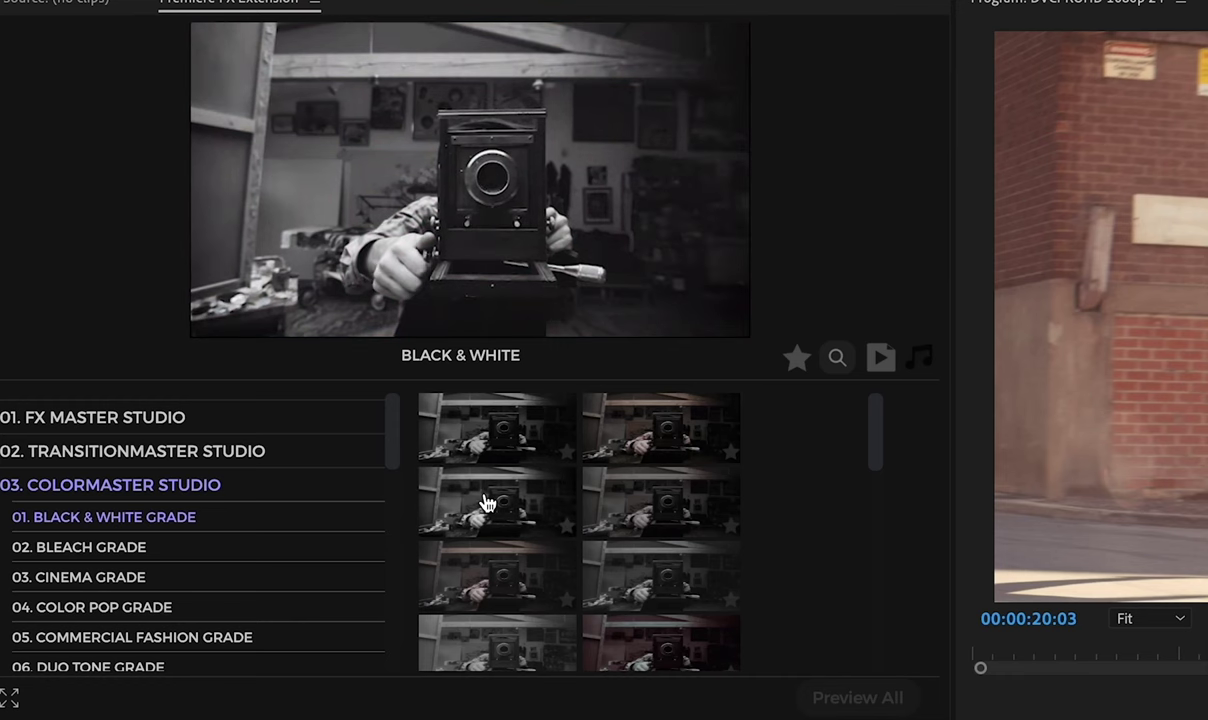
Apply the Black & White grade preset and move the lengthened FXMASTER clip to V5.
{"action": "left_click", "coordinate": [487, 502]}
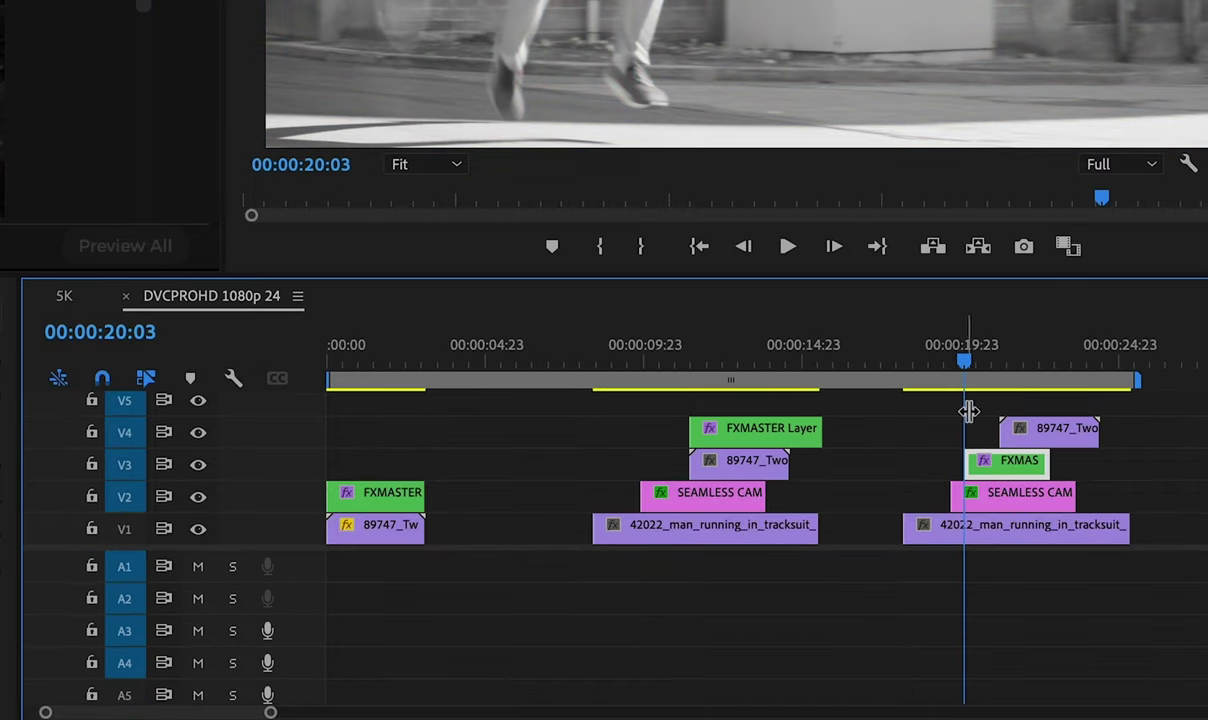
{"action": "left_click_drag", "start_coordinate": [1047, 462], "coordinate": [1113, 464]}
{"action": "mouse_move", "coordinate": [983, 466]}
{"action": "left_mouse_down"}
{"action": "mouse_move", "coordinate": [985, 398]}
{"action": "mouse_move", "coordinate": [905, 397]}
{"action": "left_mouse_up"}
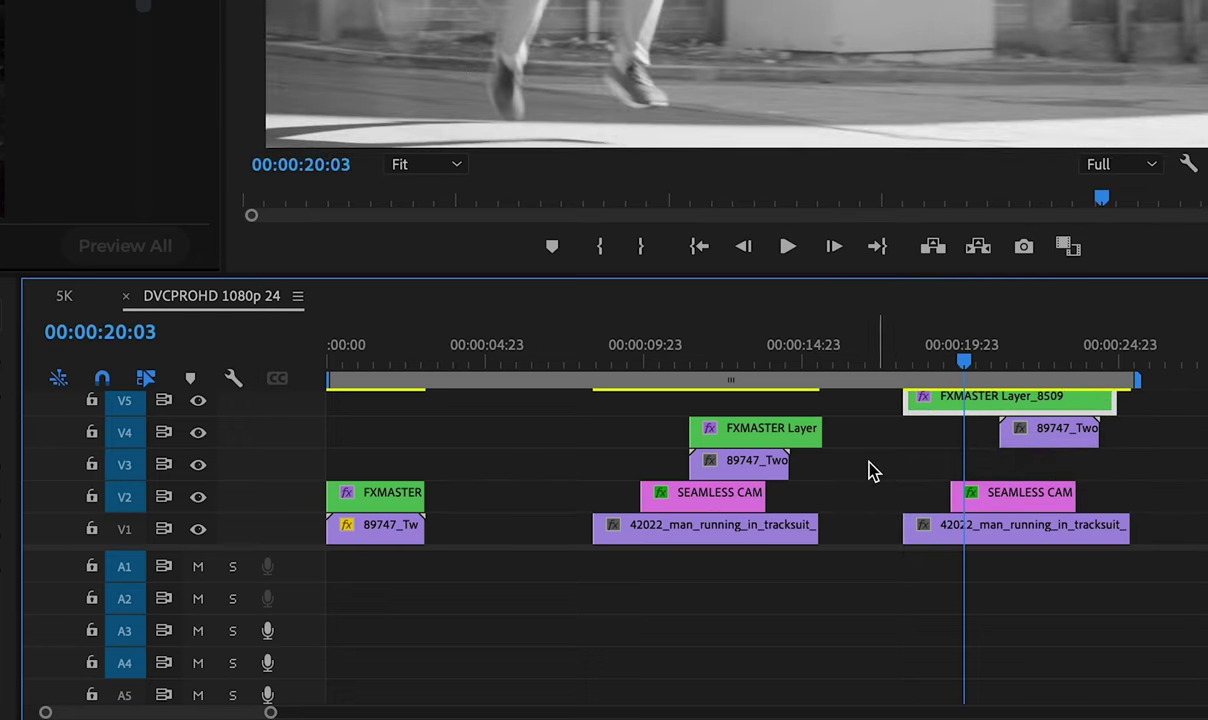
{"action": "left_click", "coordinate": [714, 362]}
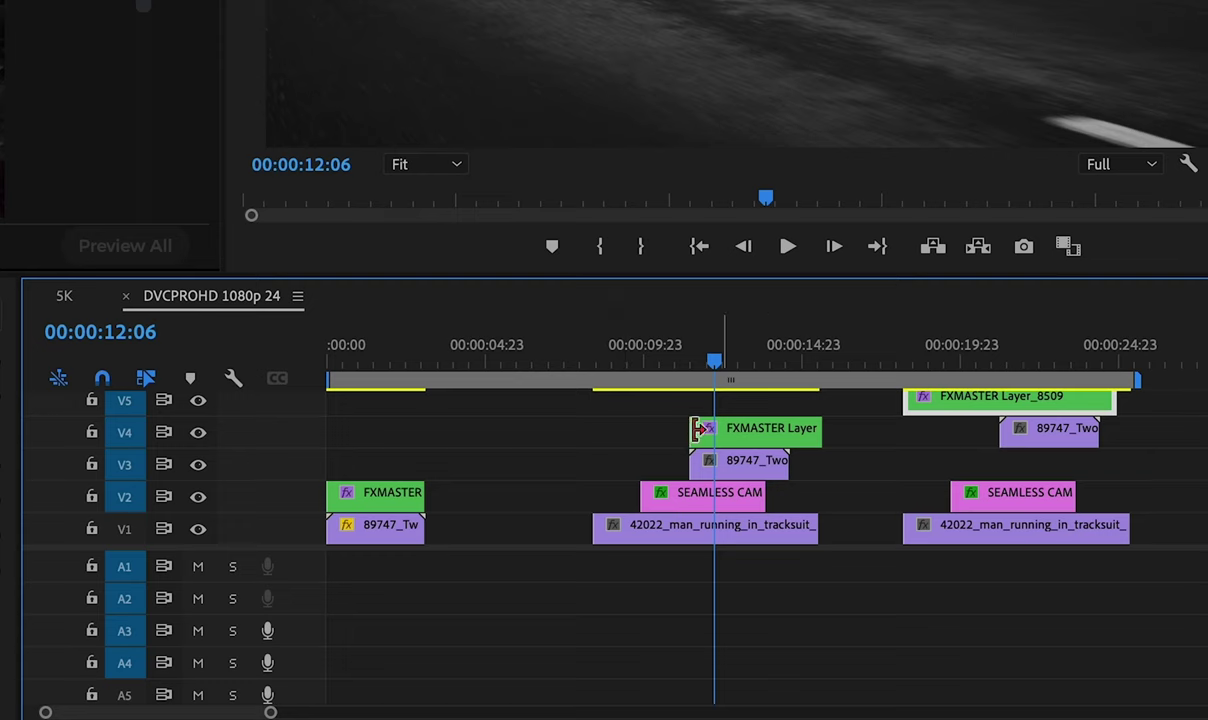
Add a Music Studio Movie Trailers preset and slide its A1 clip to 00:00.
{"action": "left_click", "coordinate": [525, 365]}
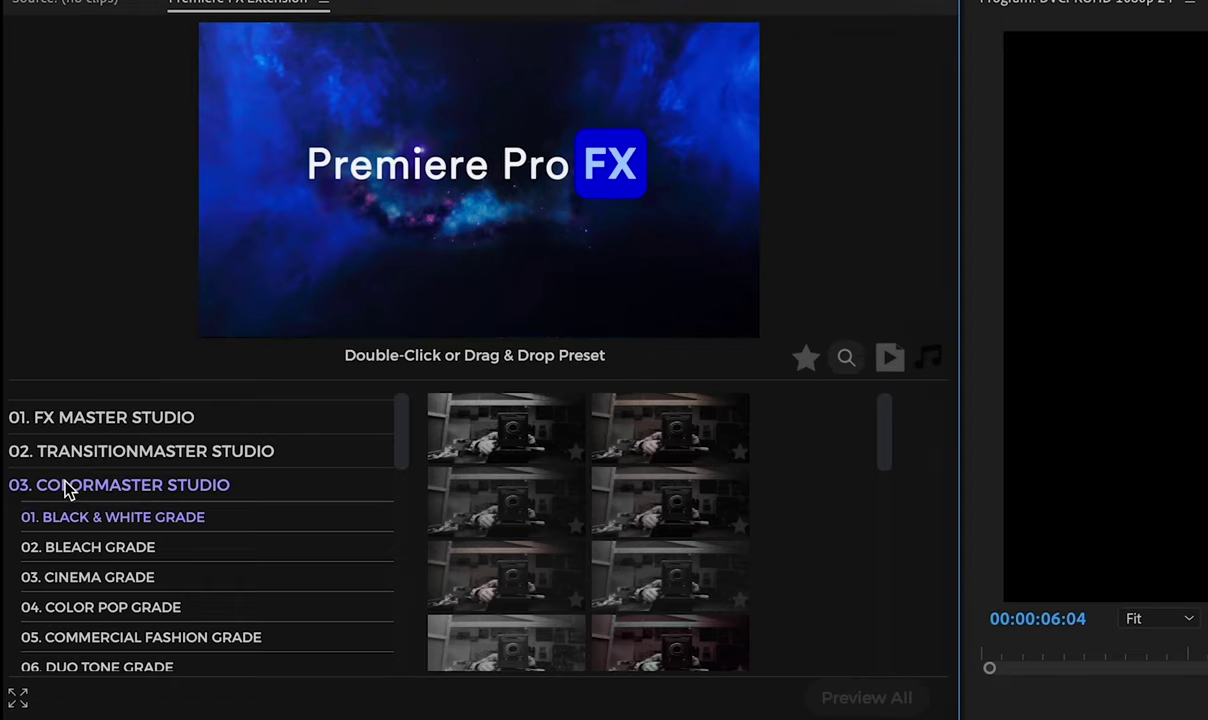
{"action": "left_click", "coordinate": [68, 488]}
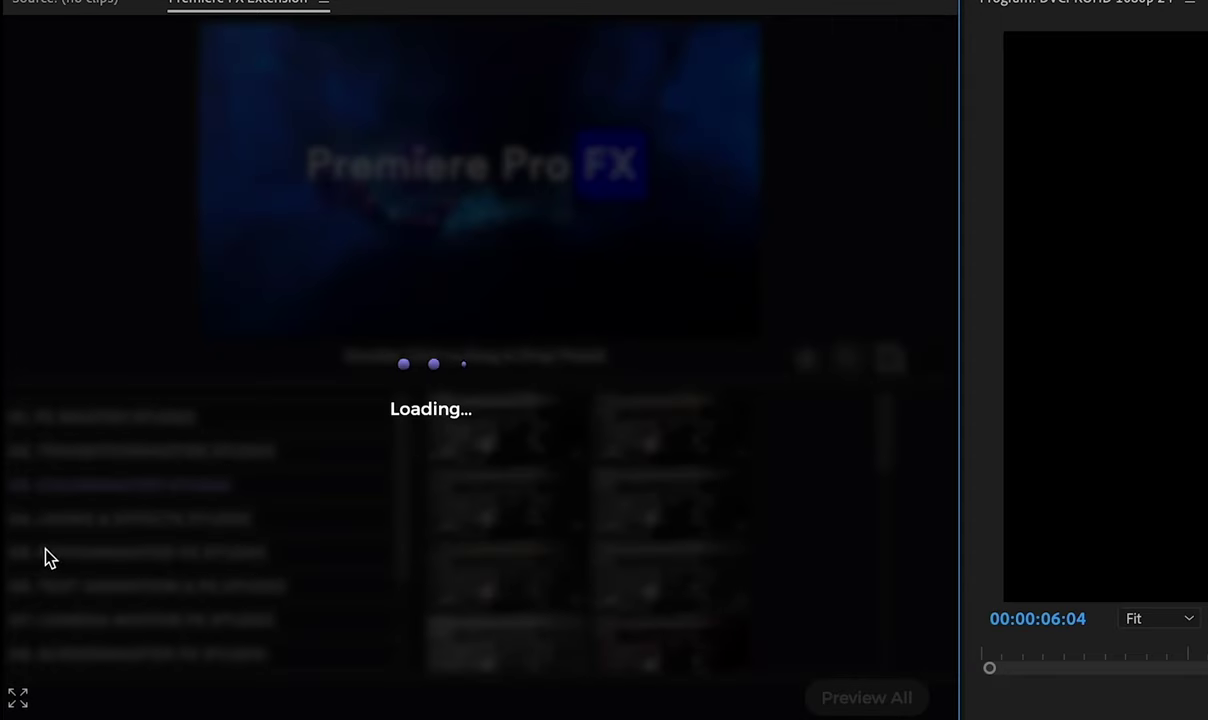
{"action": "scroll", "coordinate": [100, 586], "scroll_direction": "down", "scroll_amount": 3}
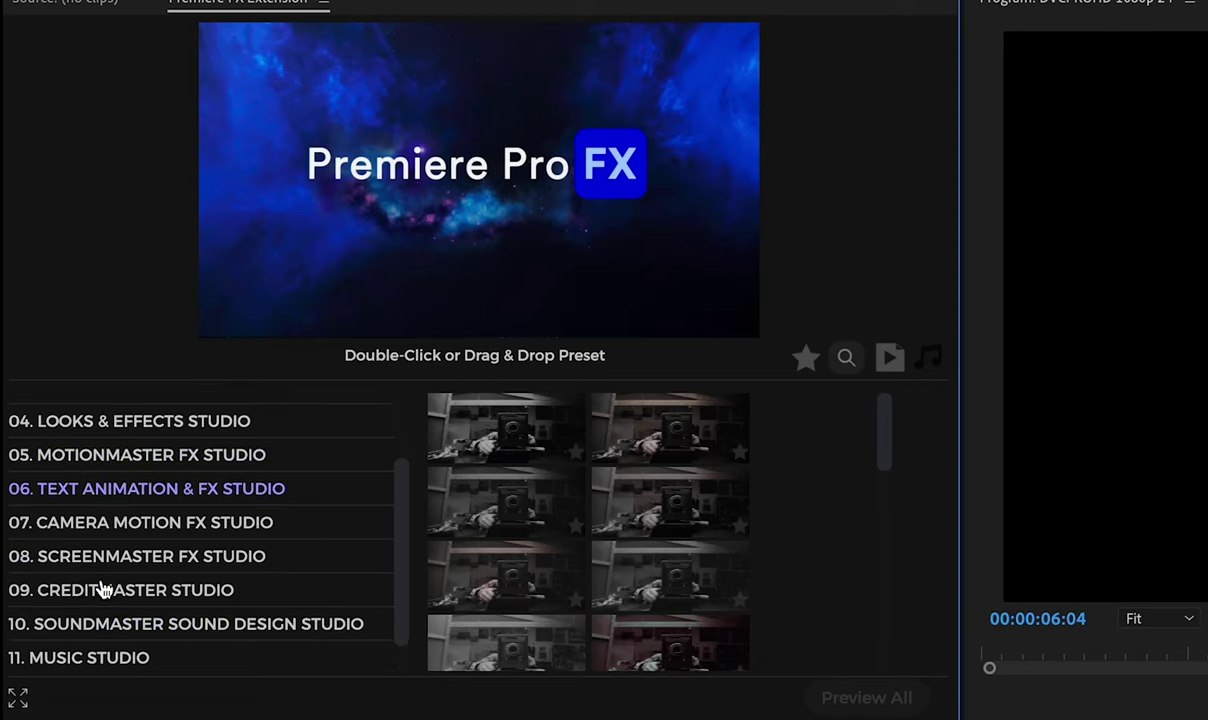
{"action": "scroll", "coordinate": [100, 586], "scroll_direction": "down", "scroll_amount": 1}
{"action": "left_click", "coordinate": [85, 617]}
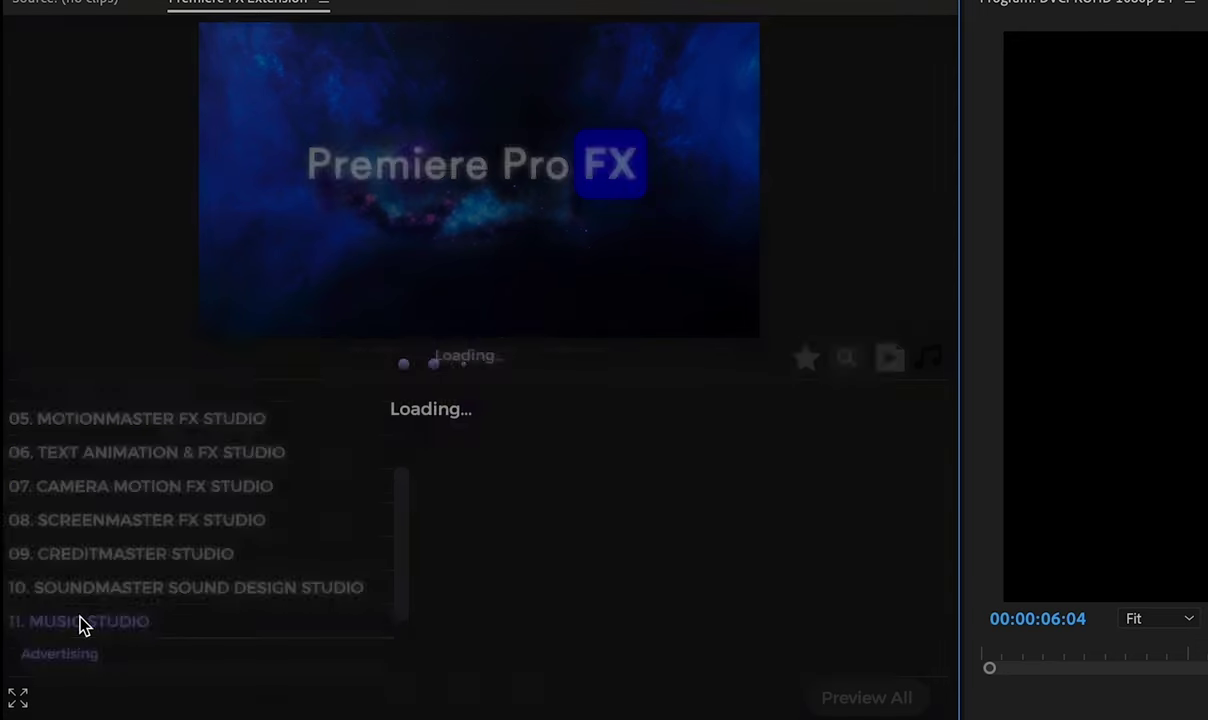
{"action": "scroll", "coordinate": [250, 515], "scroll_direction": "down", "scroll_amount": 1}
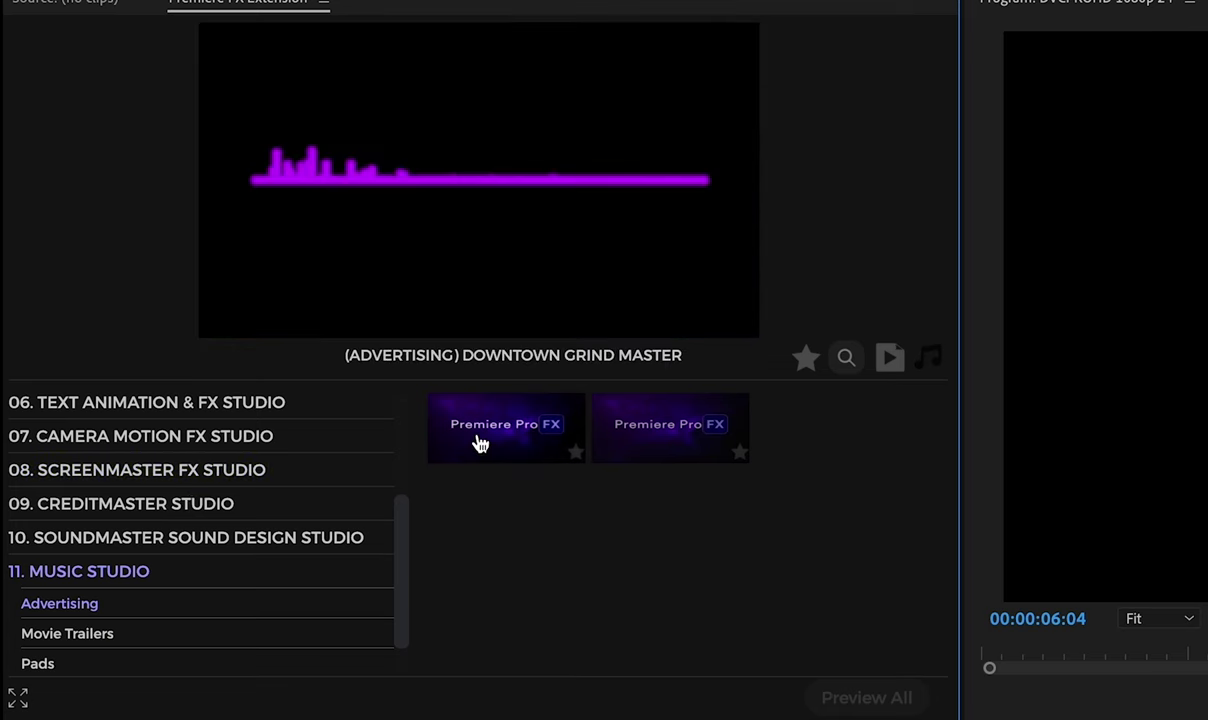
{"action": "left_click", "coordinate": [83, 636]}
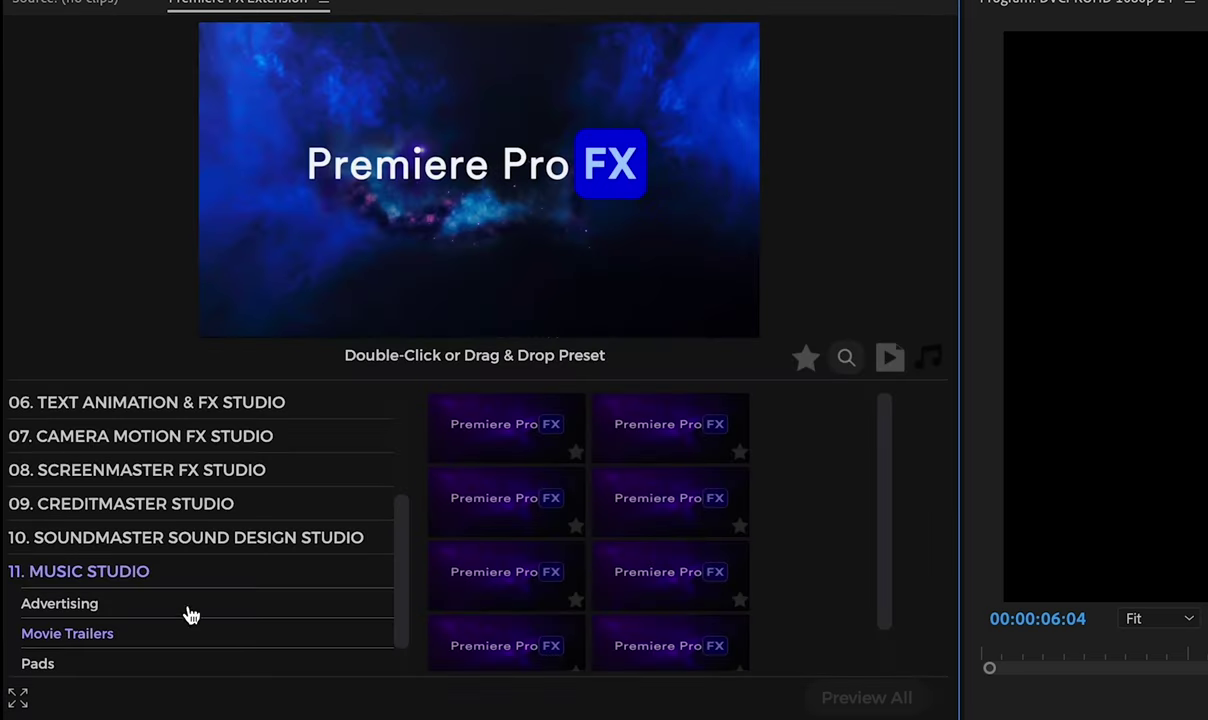
{"action": "double_click", "coordinate": [518, 518]}
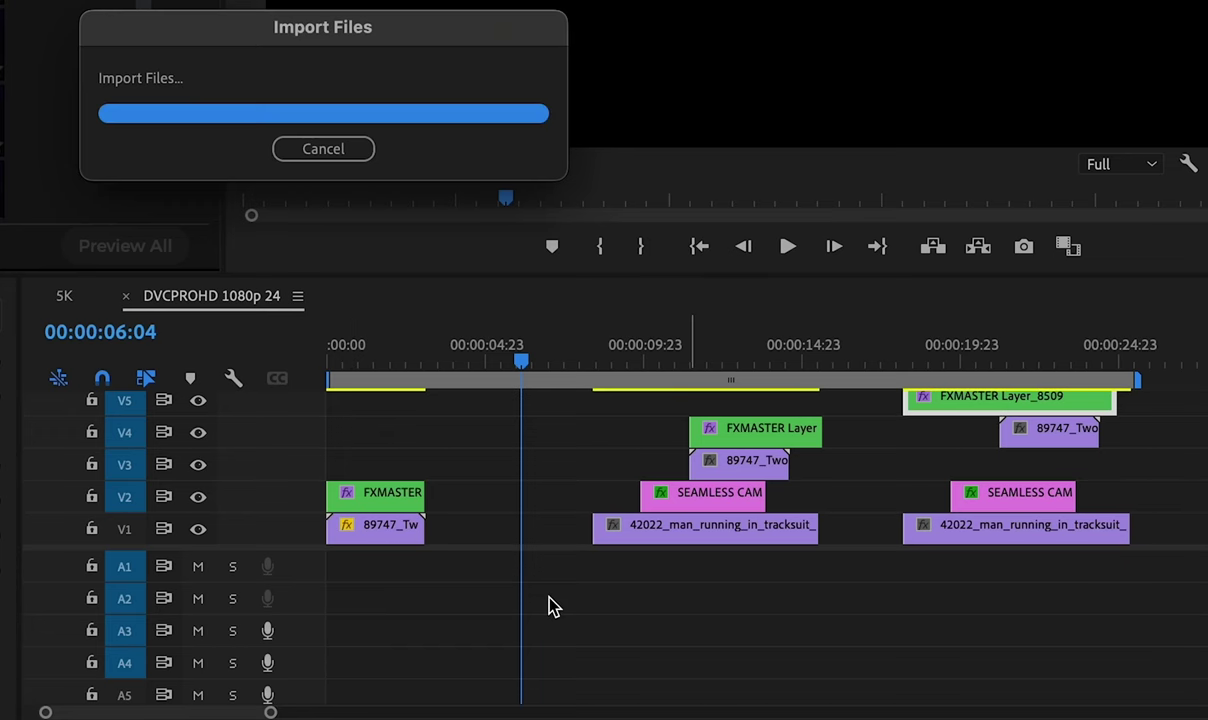
{"action": "left_click_drag", "start_coordinate": [620, 577], "coordinate": [348, 580]}
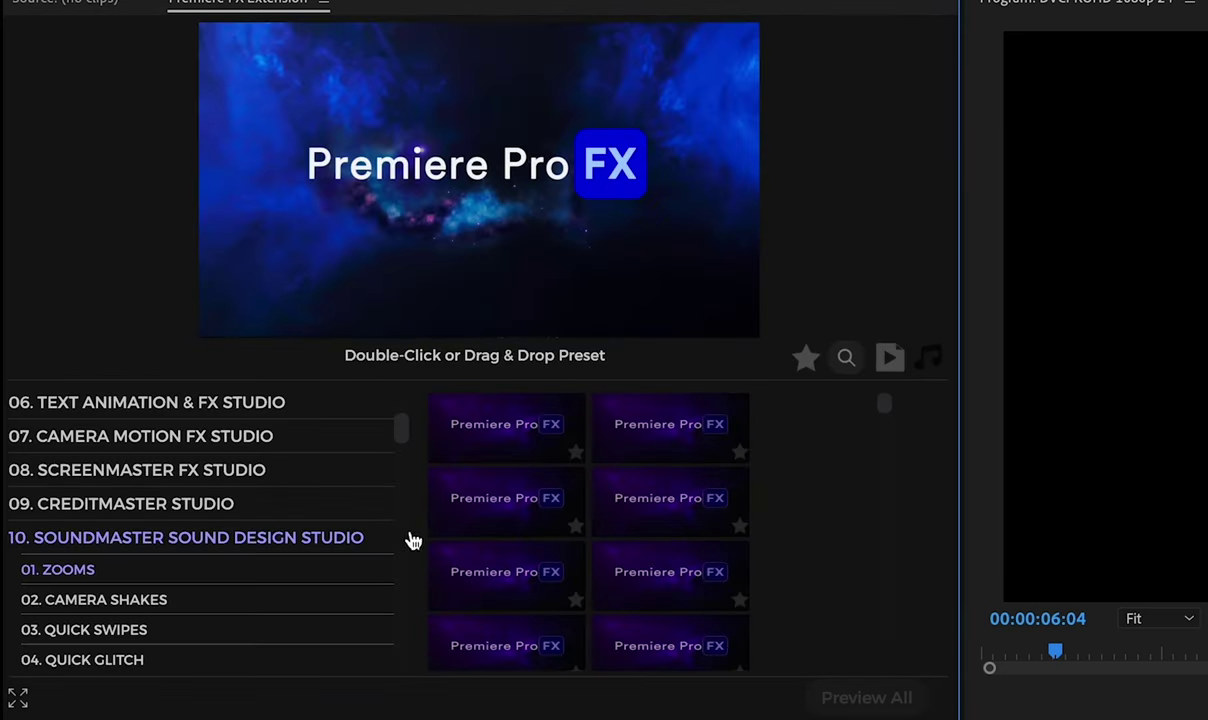
Add the Zoom Shake Rotate Right and Zoom Rock and Twirl sounds near 00:00:06:22.
{"action": "double_click", "coordinate": [487, 507]}
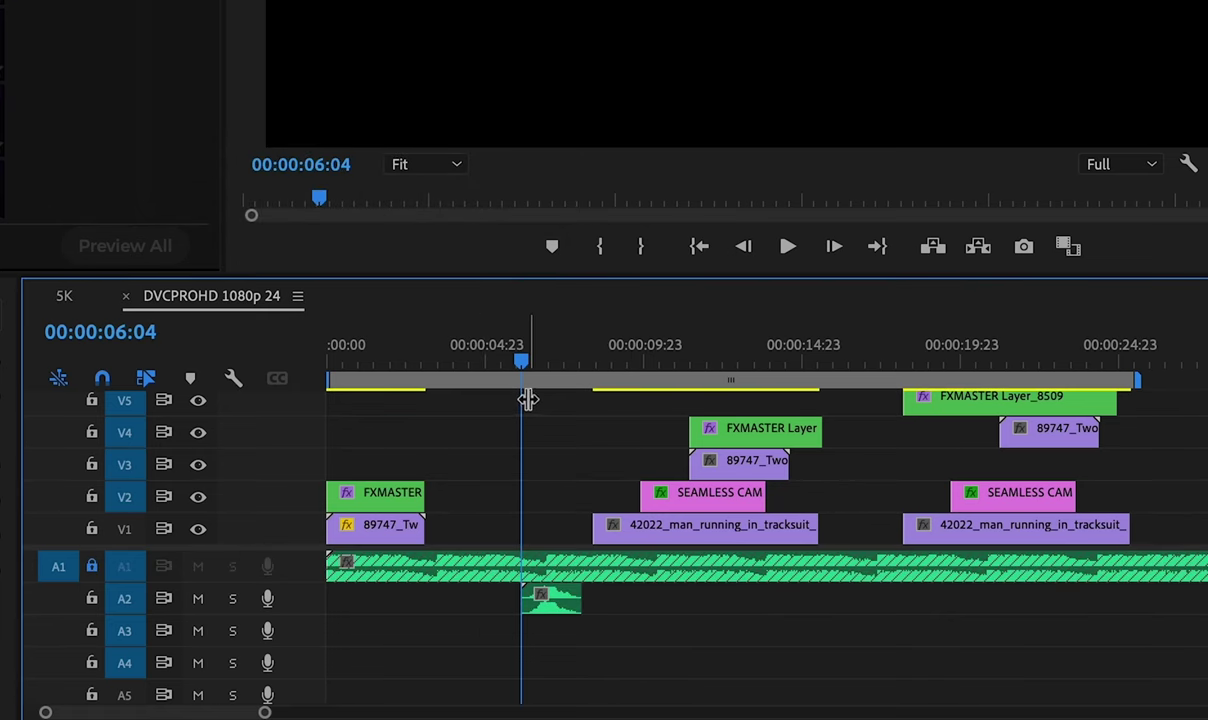
{"action": "left_click_drag", "start_coordinate": [519, 368], "coordinate": [545, 365]}
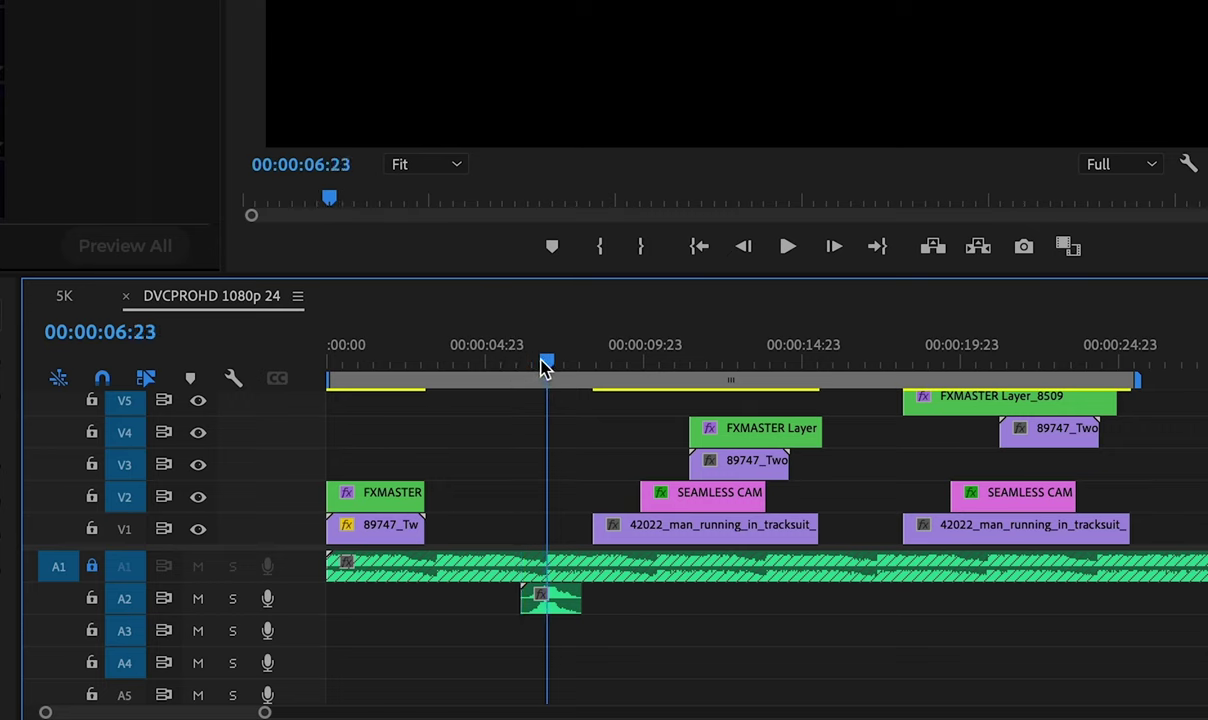
{"action": "left_click", "coordinate": [91, 566]}
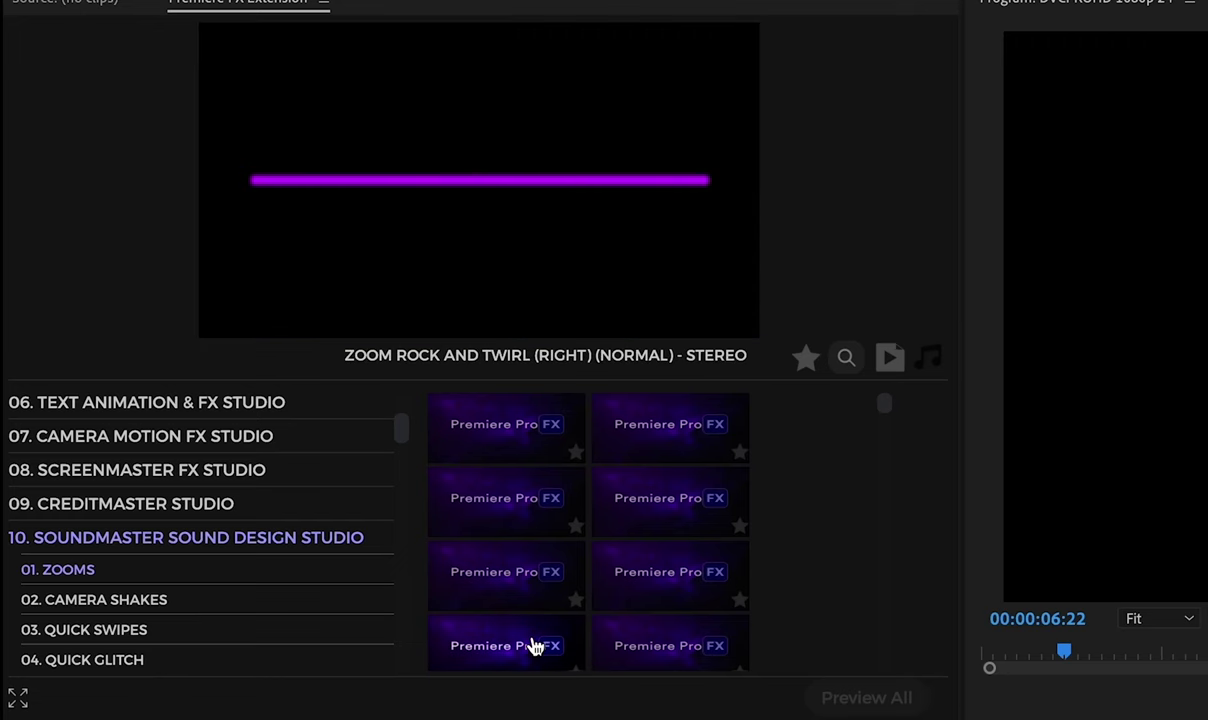
{"action": "double_click", "coordinate": [531, 647]}
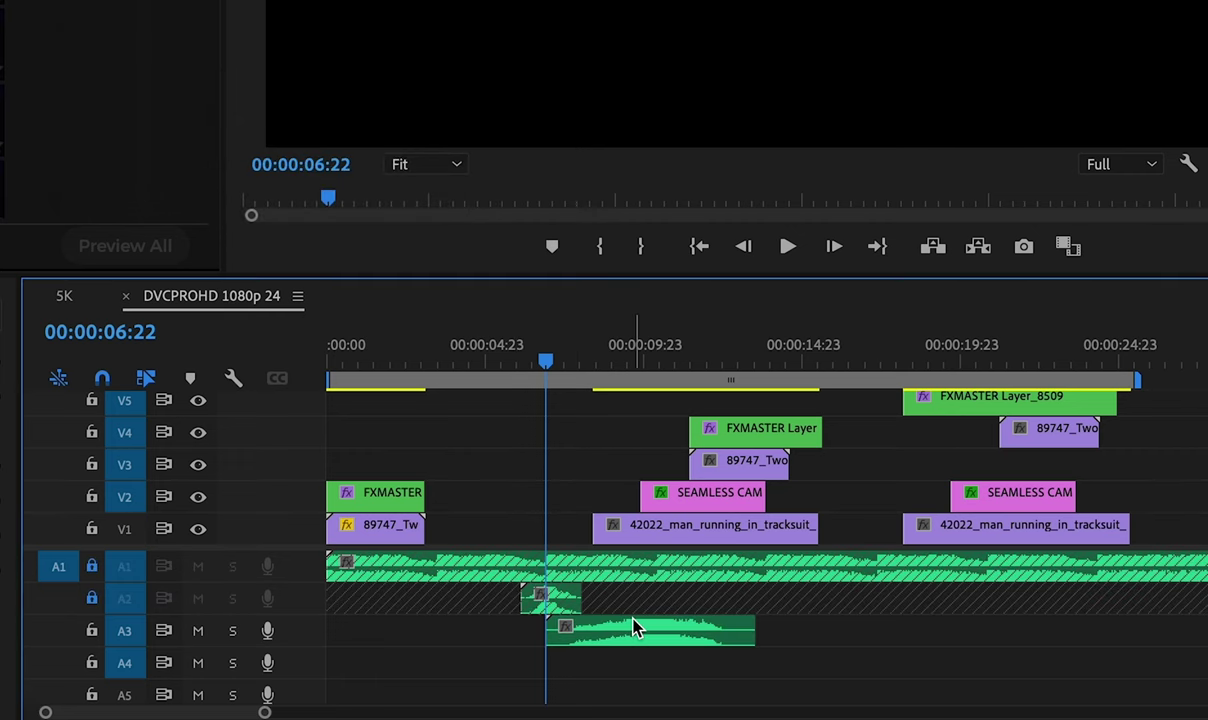
Unlock tracks A1 and A2 and shift the A3 zoom sound about a second earlier.
{"action": "left_click", "coordinate": [92, 598]}
{"action": "left_click", "coordinate": [92, 566]}
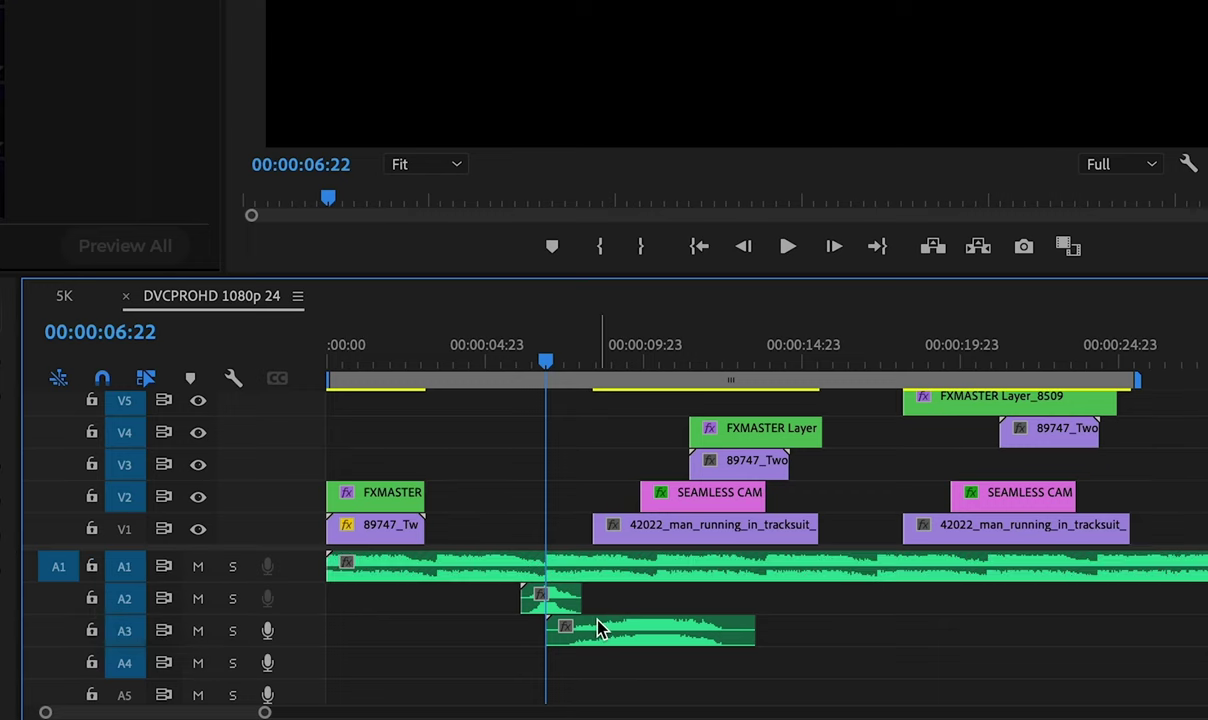
{"action": "left_click_drag", "start_coordinate": [612, 631], "coordinate": [572, 631]}
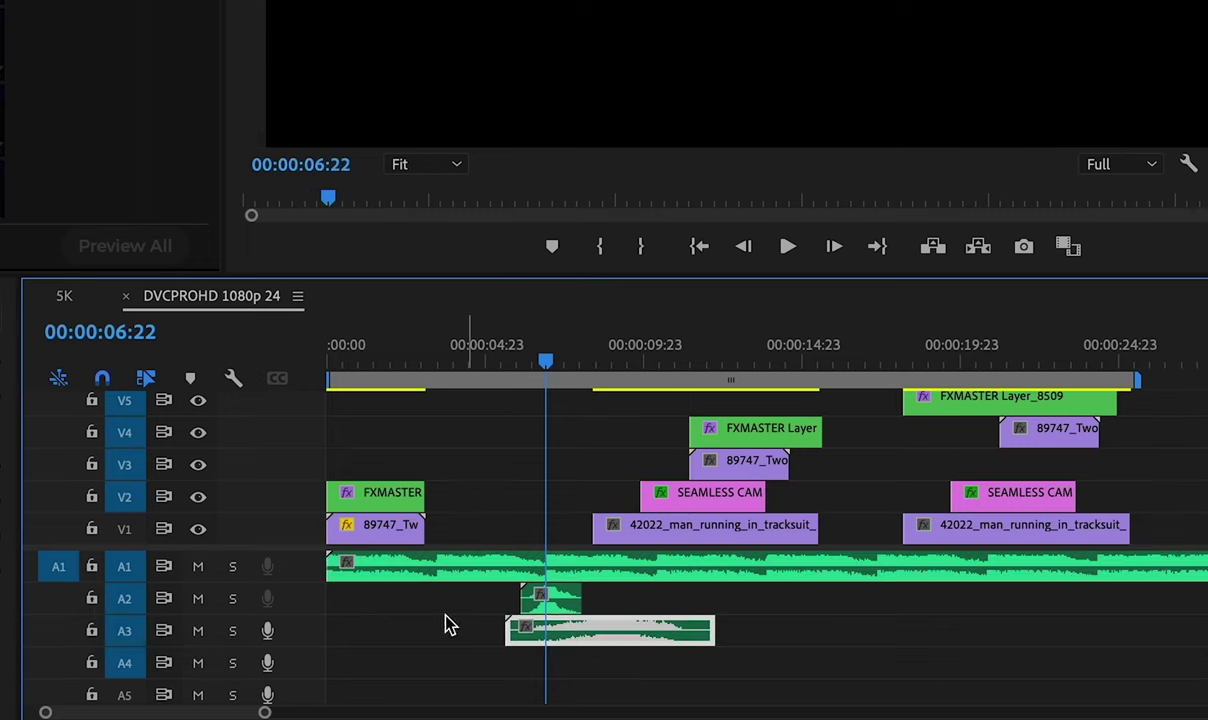